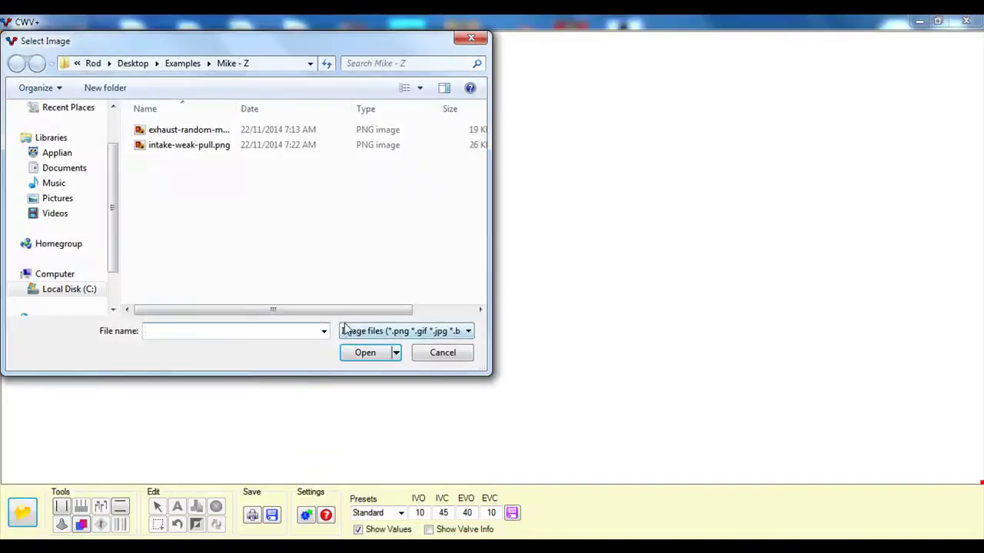
Open intake-weak-pull.png as the waveform image in CWV+.
double_click(194, 153)
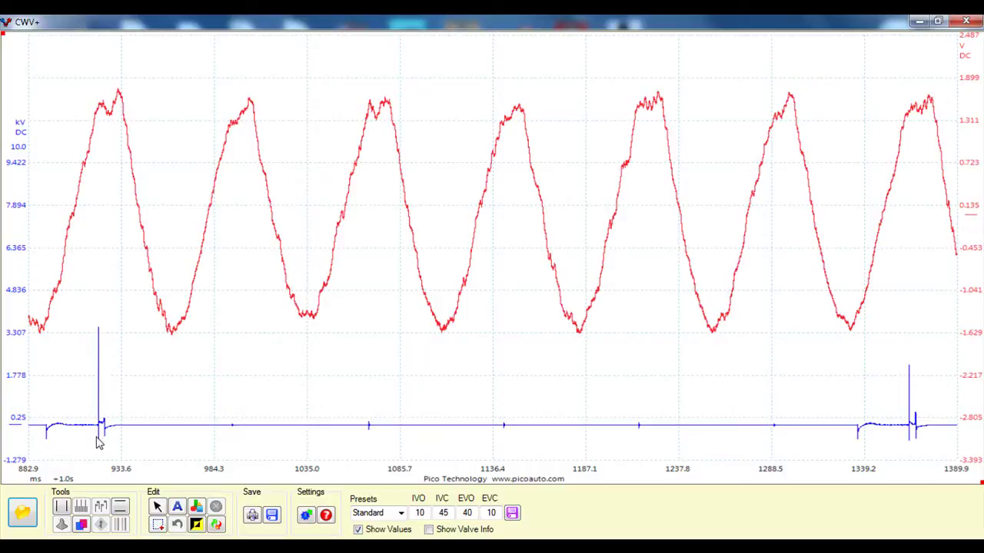
Set the 720° cursors on two consecutive ignition spikes and overlay the EVO, IVO, EVC and IVC markers.
left_click(61, 507)
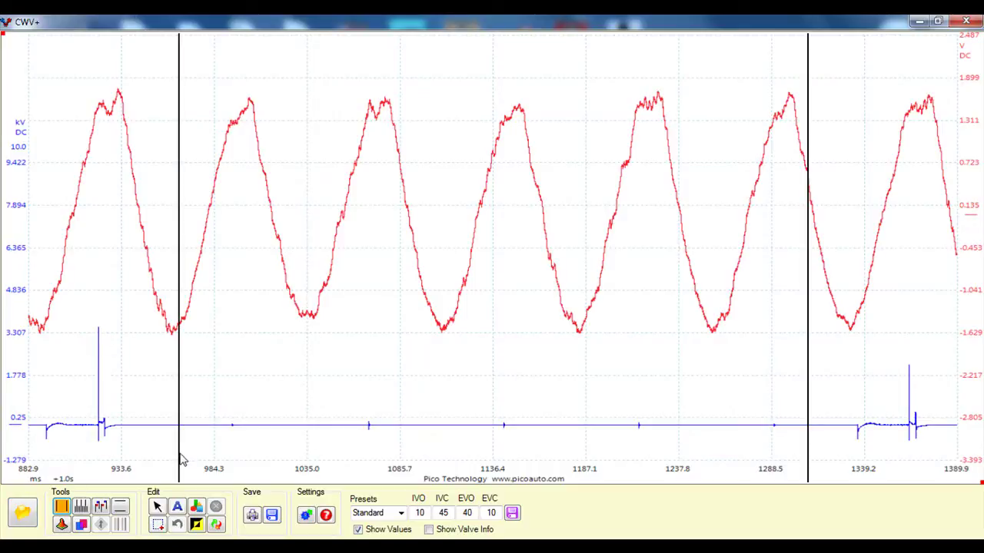
left_click_drag(179, 454, 98, 453)
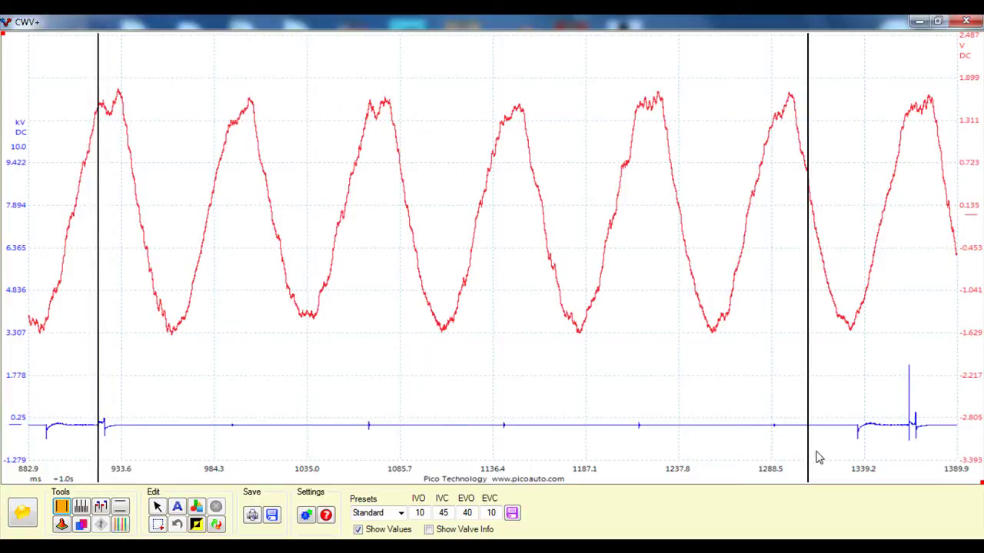
left_click_drag(808, 450, 908, 458)
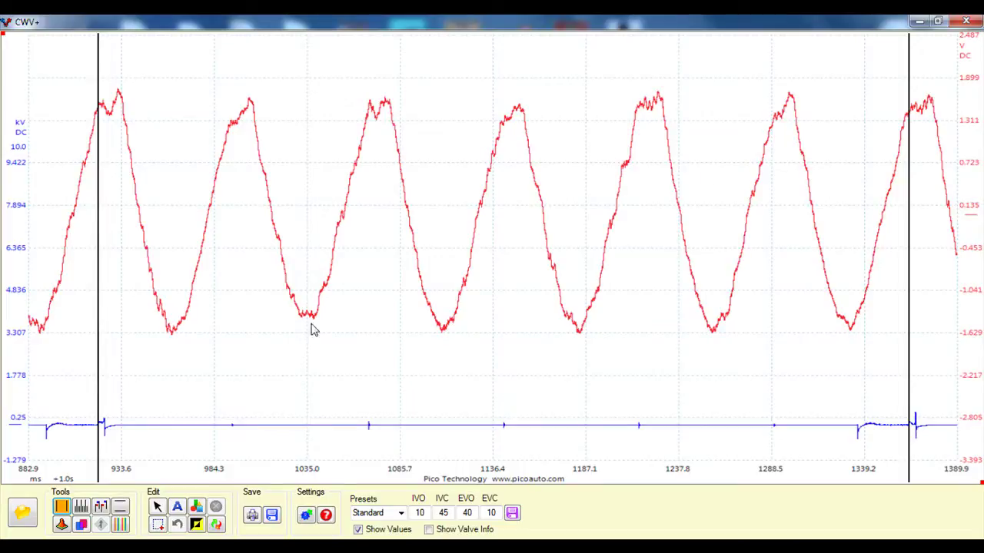
left_click(121, 526)
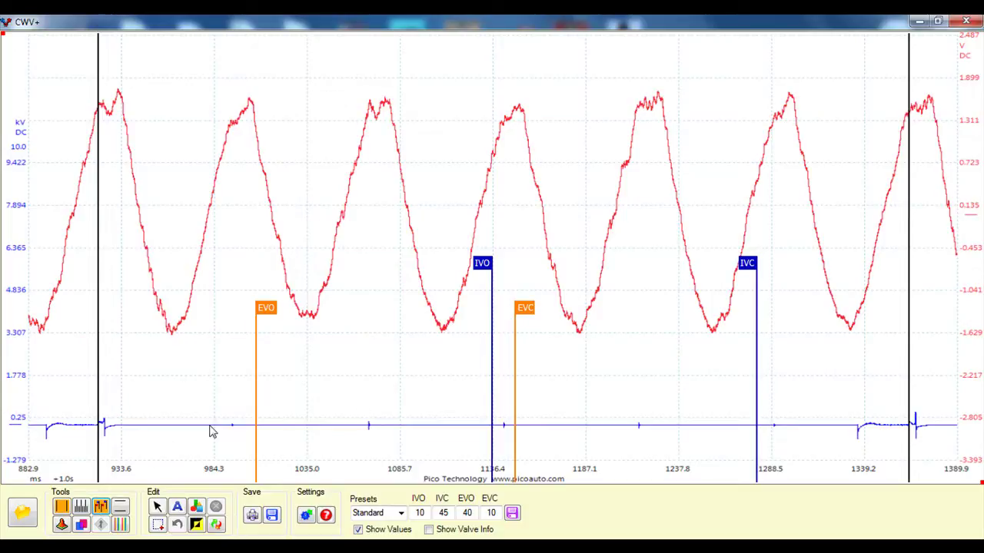
Clear the valve markers, then check specs.txt in the Mike - Z folder for firing order 123456.
left_click(100, 509)
left_click(120, 524)
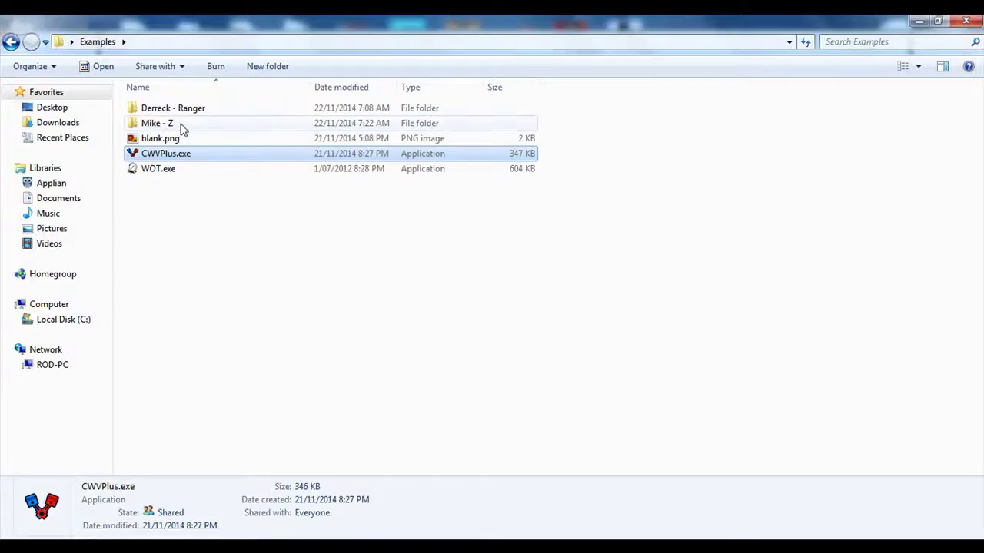
double_click(180, 124)
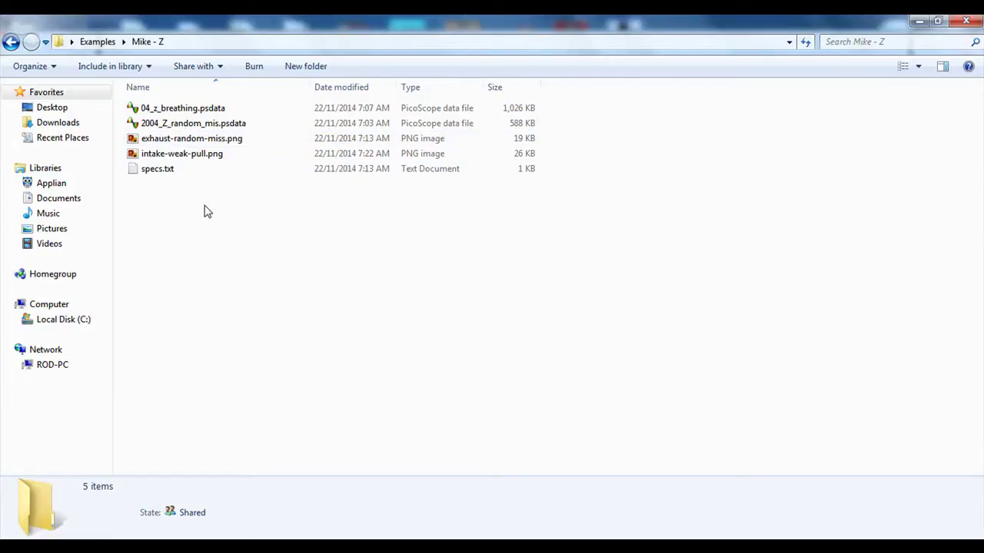
double_click(163, 169)
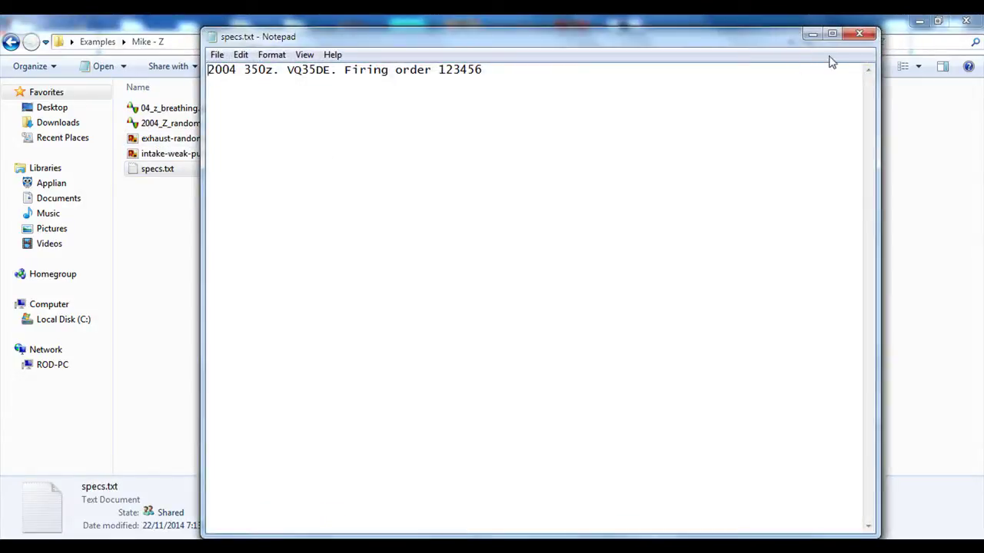
left_click(859, 34)
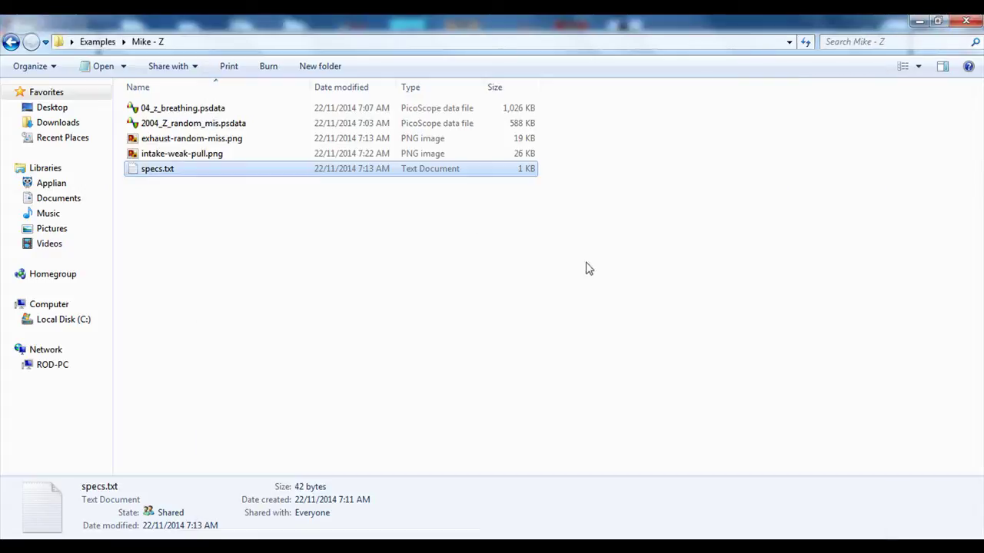
Set firing order 123456 at 10° BTDC, hiding IVC, EVO and EVC so only IVO markers show.
key("alt+Tab")
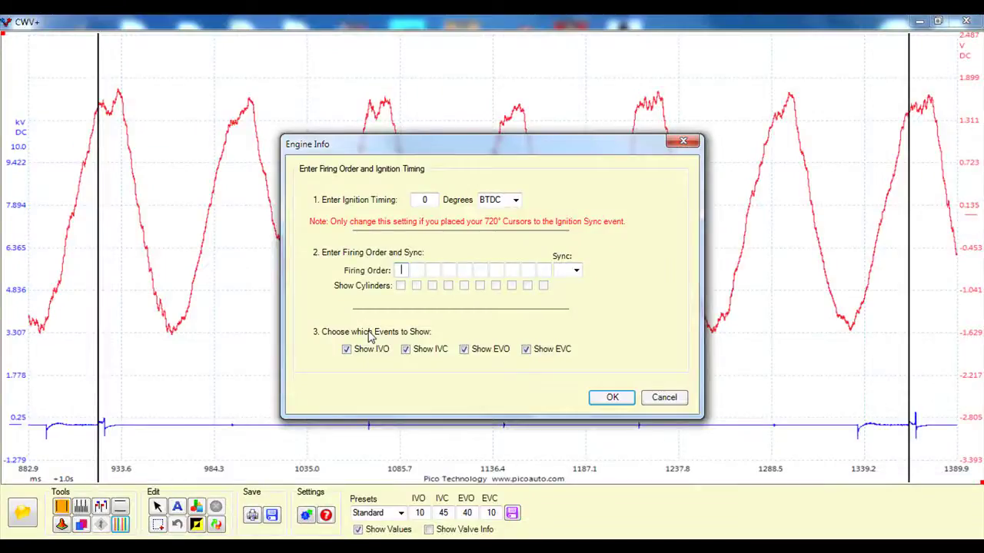
type("123456")
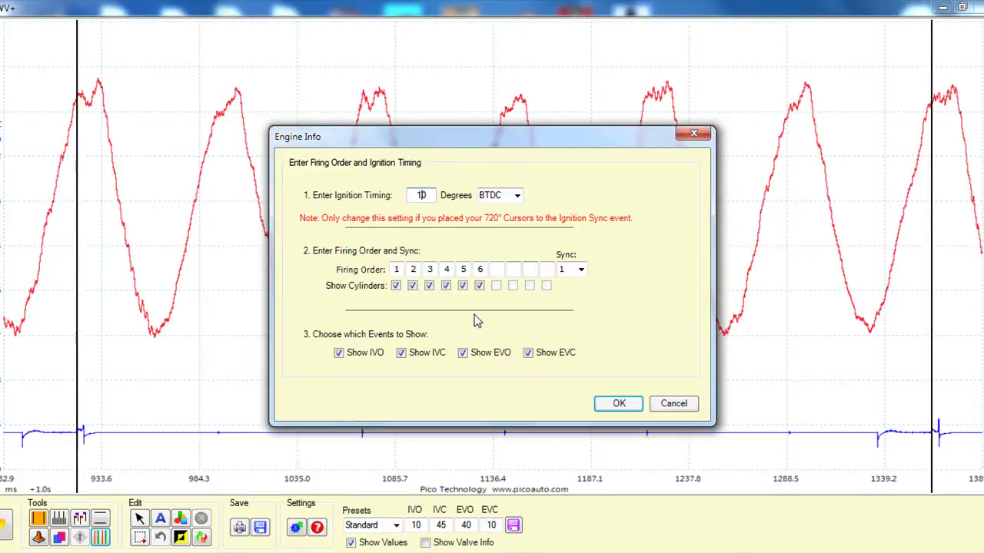
left_click(396, 286)
left_click(401, 354)
left_click(464, 353)
left_click(620, 404)
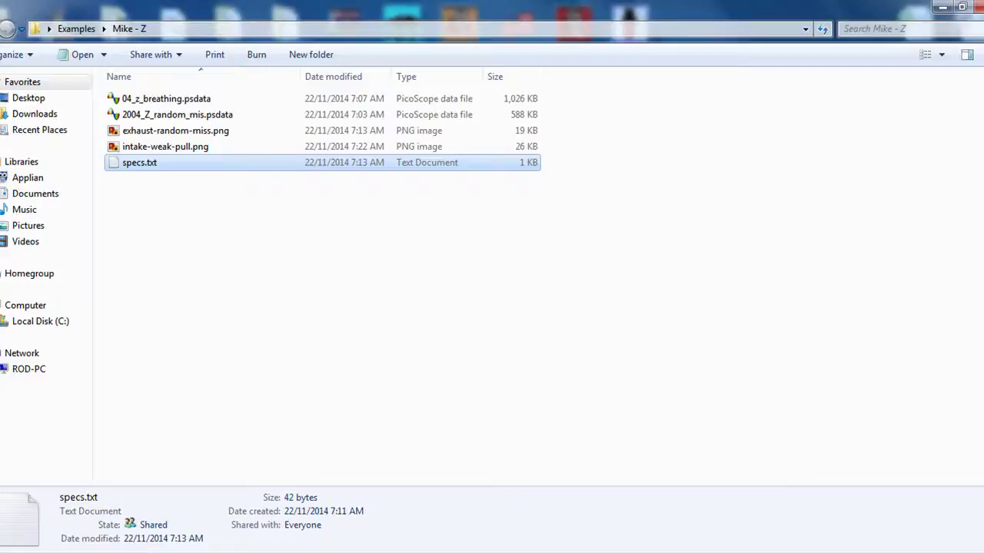
Run WOT.exe from Examples, generate the 123456 ID Chart, then return to the Mike - Z folder.
left_click(76, 28)
double_click(146, 164)
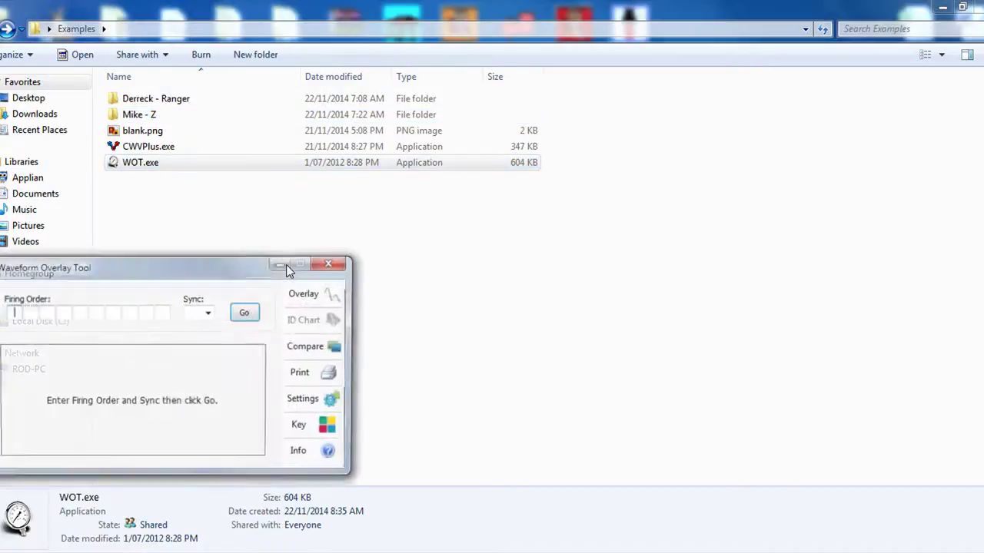
type("12")
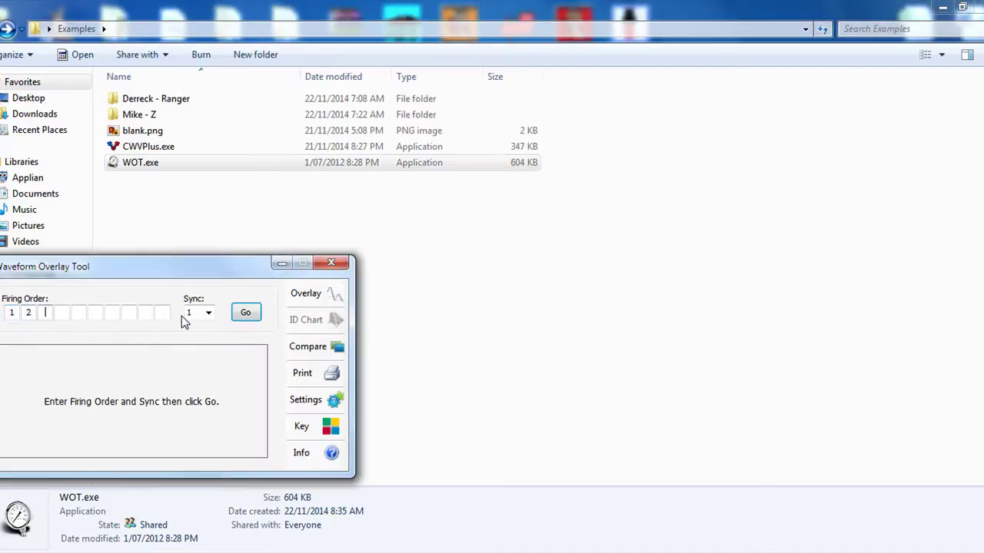
type("345")
type("6")
left_click(243, 314)
left_click(306, 325)
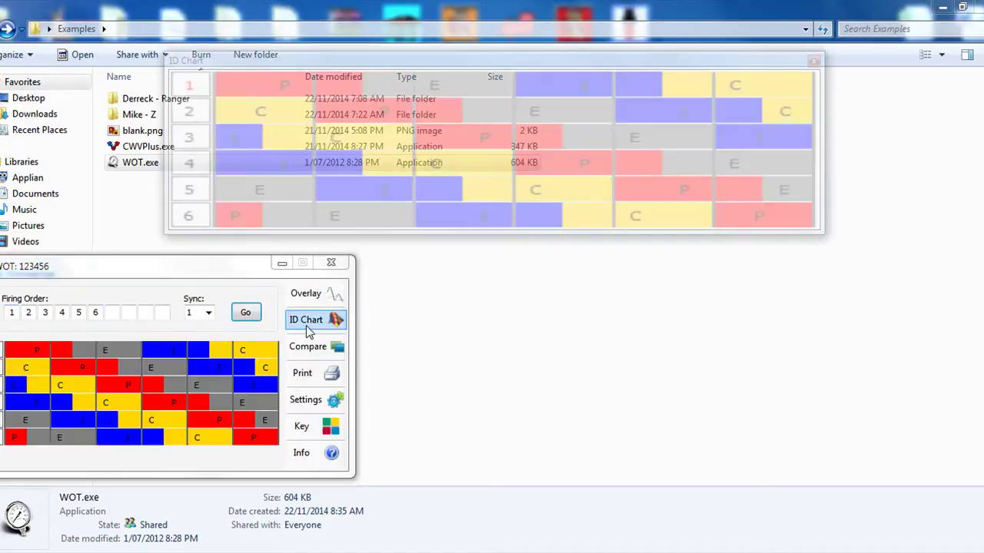
left_click(282, 263)
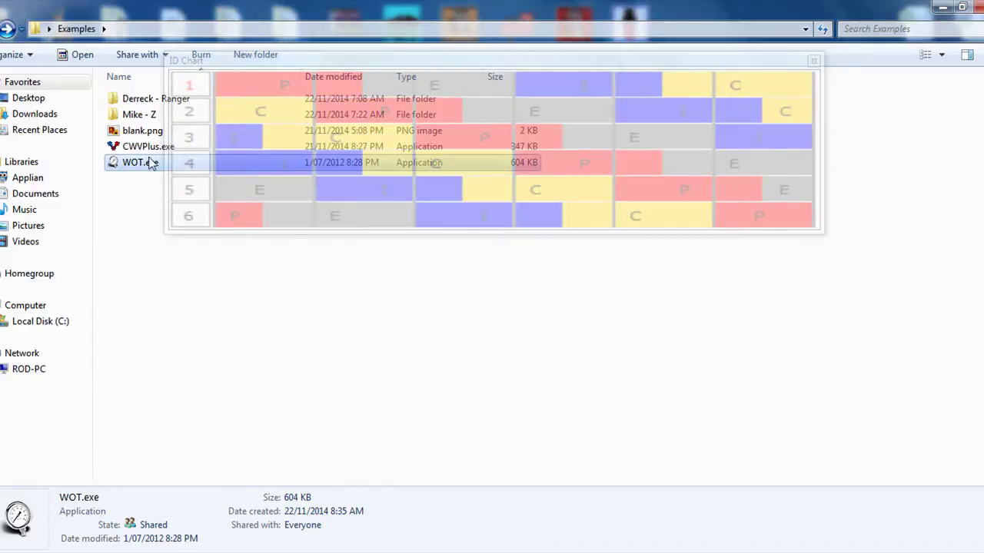
double_click(140, 115)
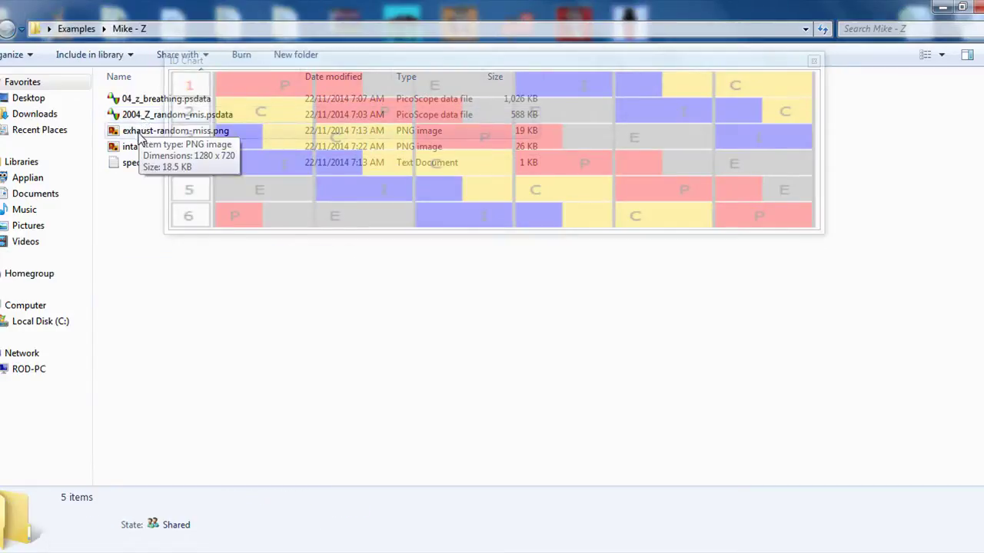
View intake-weak-pull.png, align and stretch the ID Chart across its cycles, then close the chart.
double_click(140, 147)
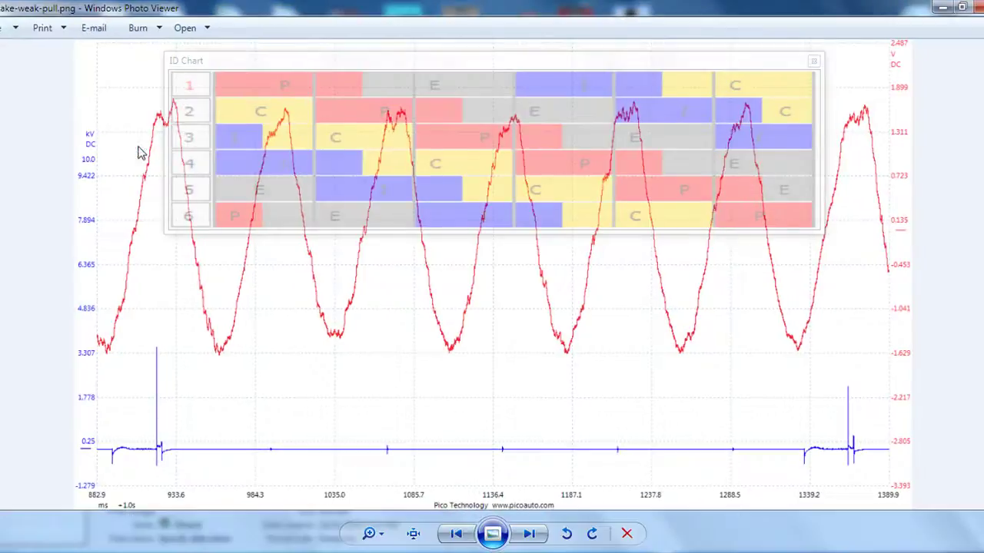
left_click_drag(323, 68, 251, 93)
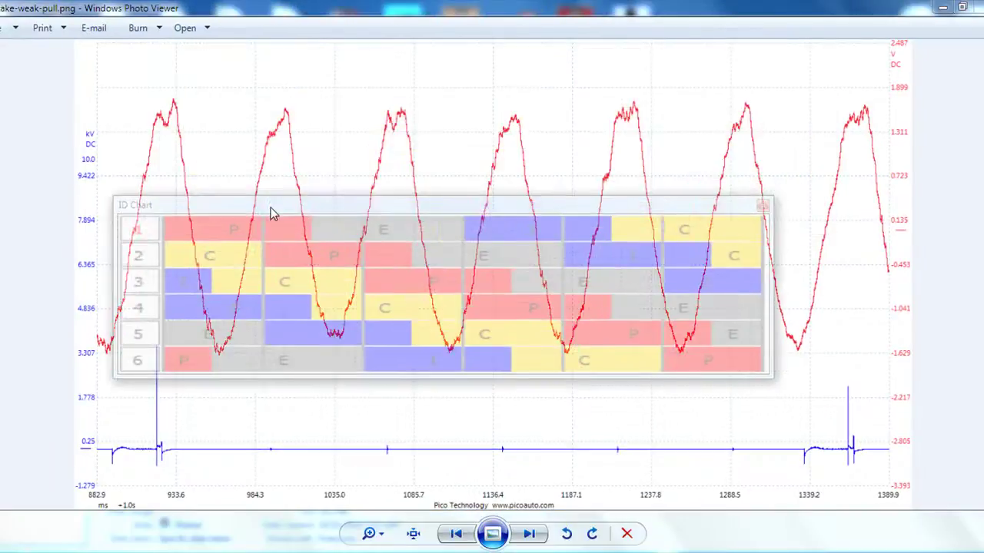
left_click_drag(270, 208, 265, 244)
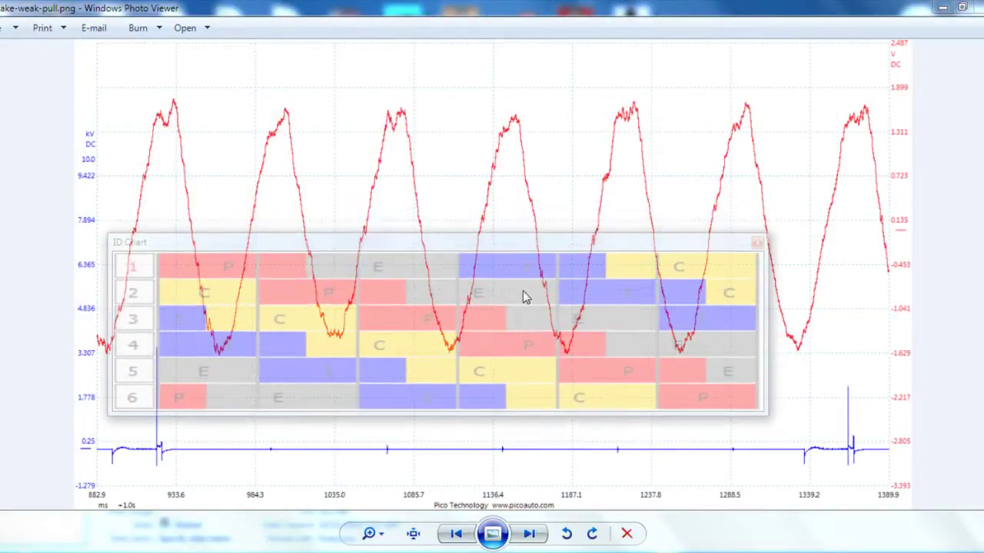
left_click_drag(764, 355, 853, 361)
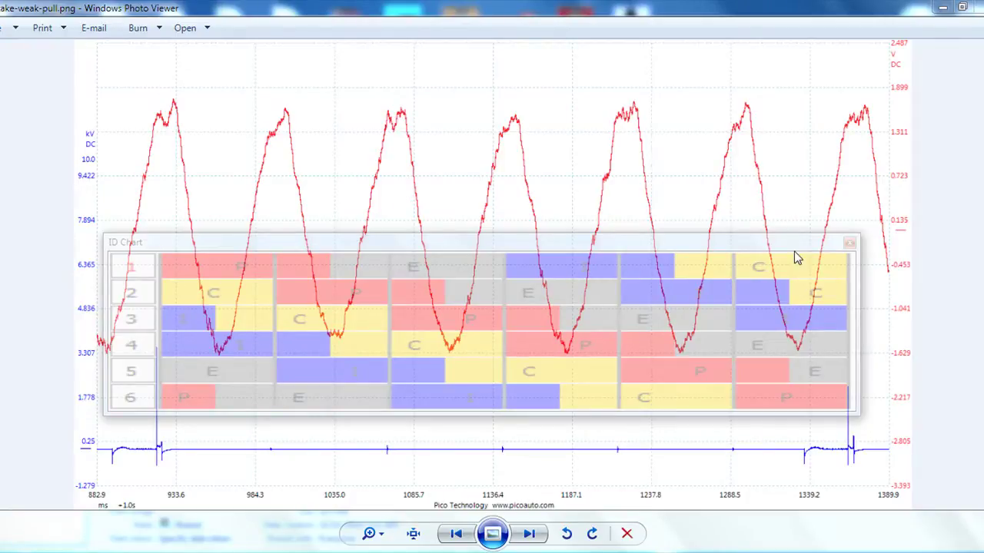
left_click(849, 244)
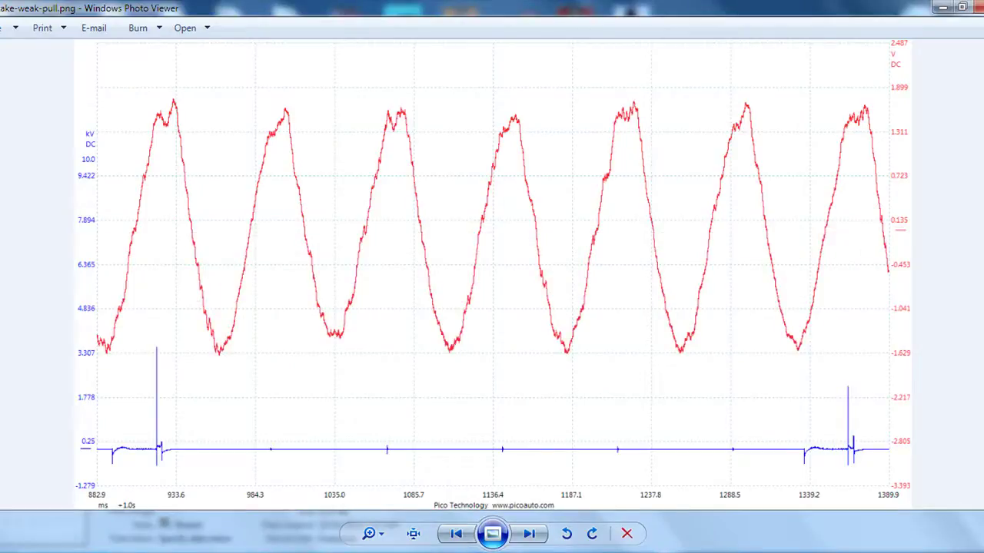
Close Photo Viewer and Explorer, then clear the IVO markers from the CWV+ waveform.
key("alt+F4")
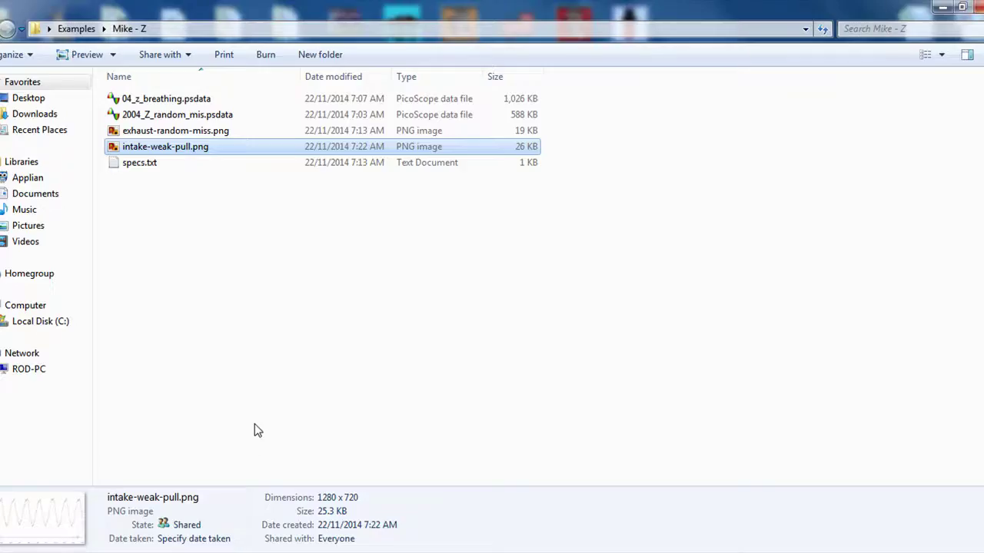
key("alt+F4")
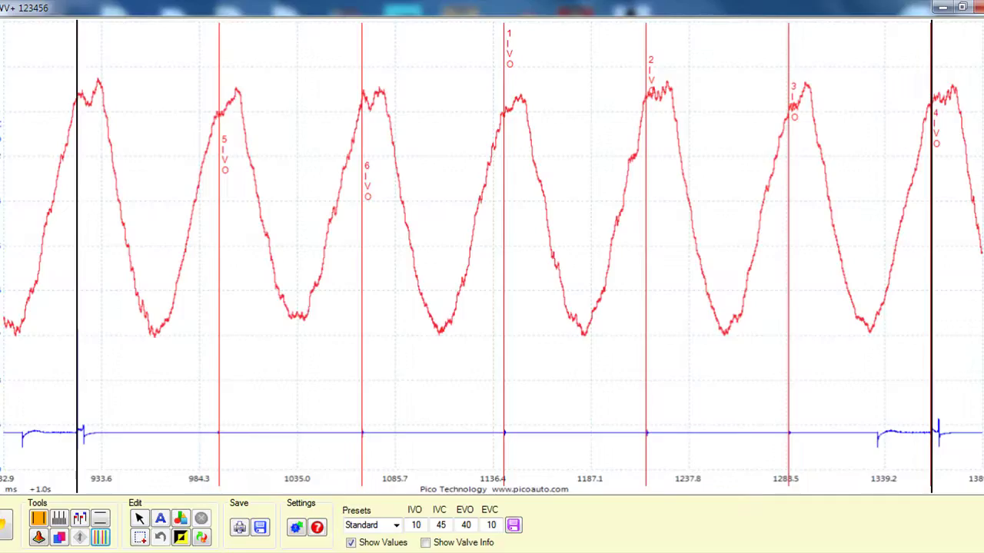
left_click(201, 537)
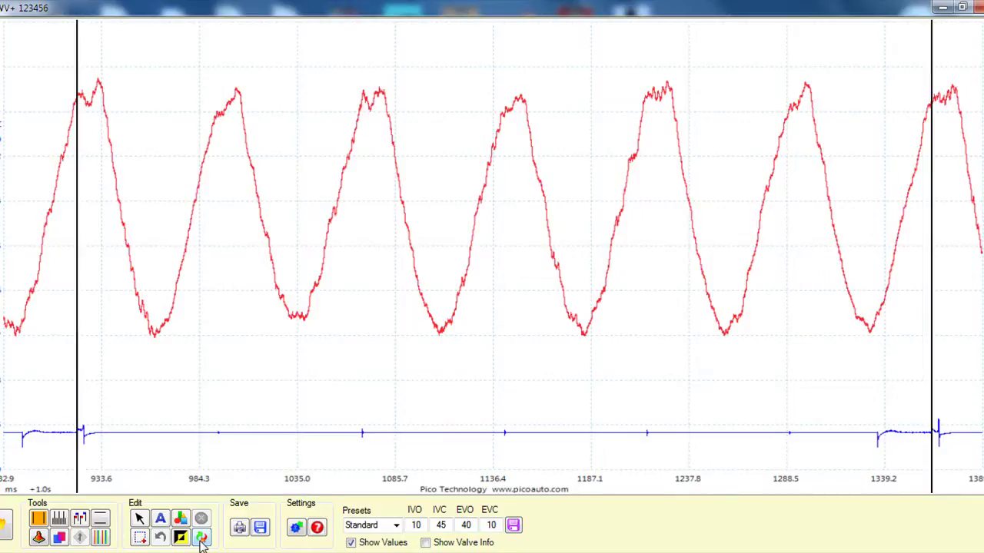
Redisplay cylinder-numbered IVO and IVC markers, compare them with the 123456 chart, then close it.
left_click(100, 537)
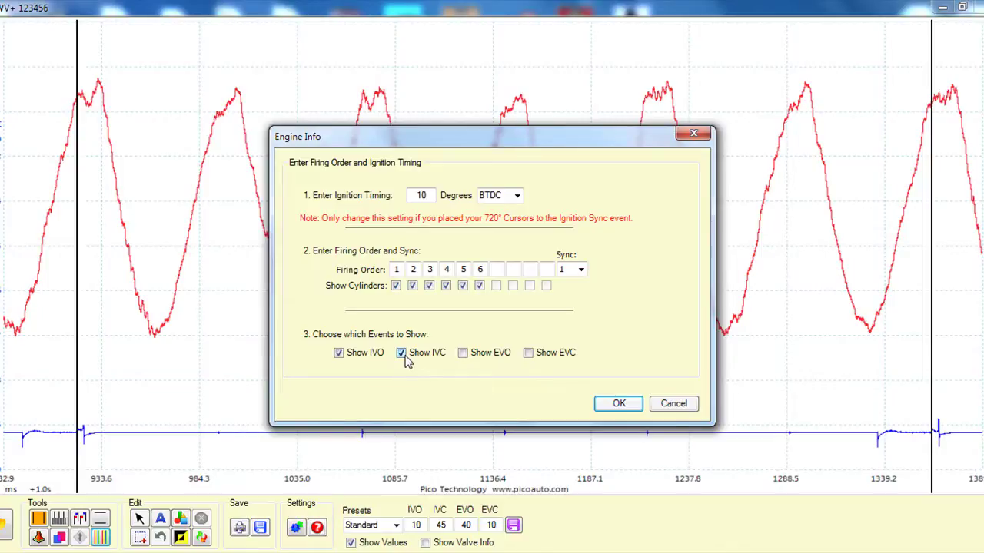
left_click(619, 404)
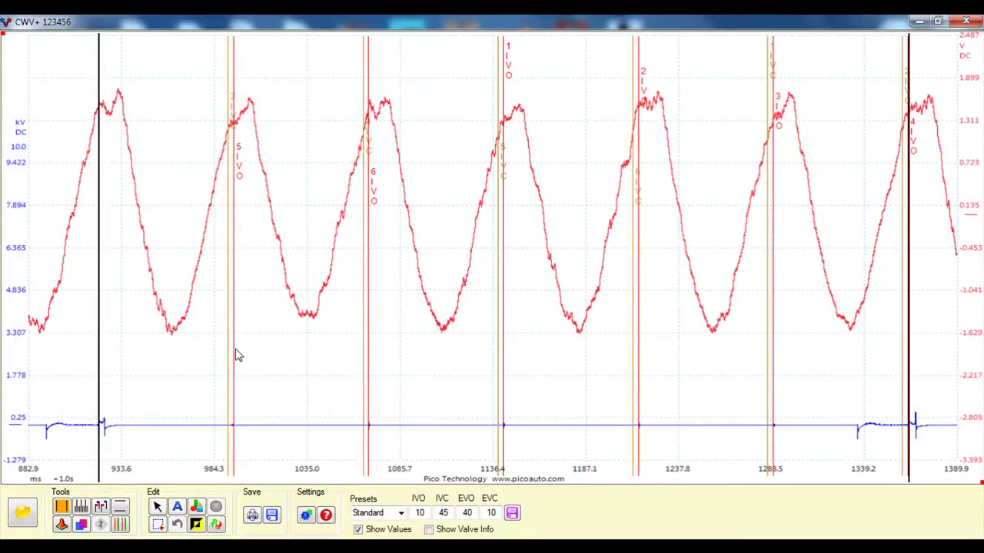
left_click(250, 518)
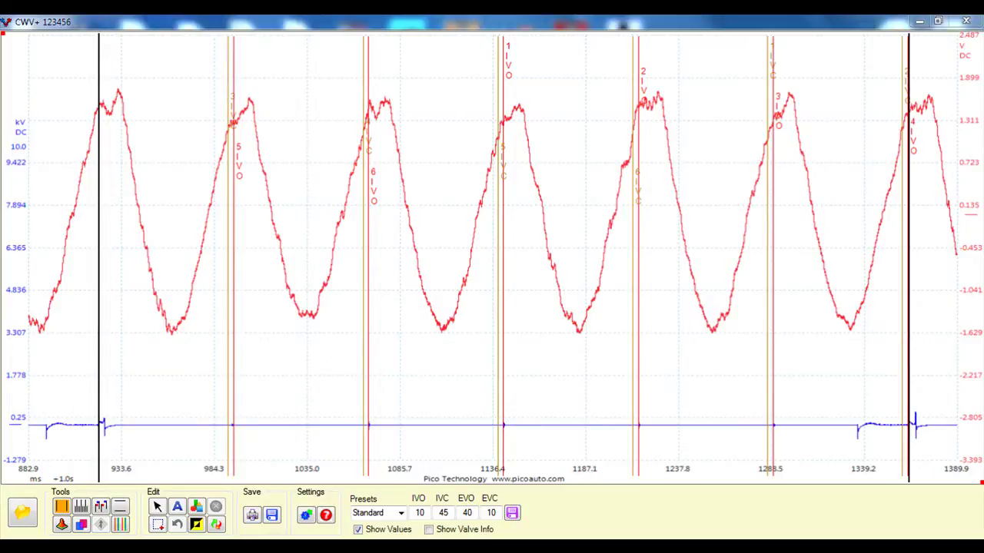
left_click_drag(397, 271, 418, 261)
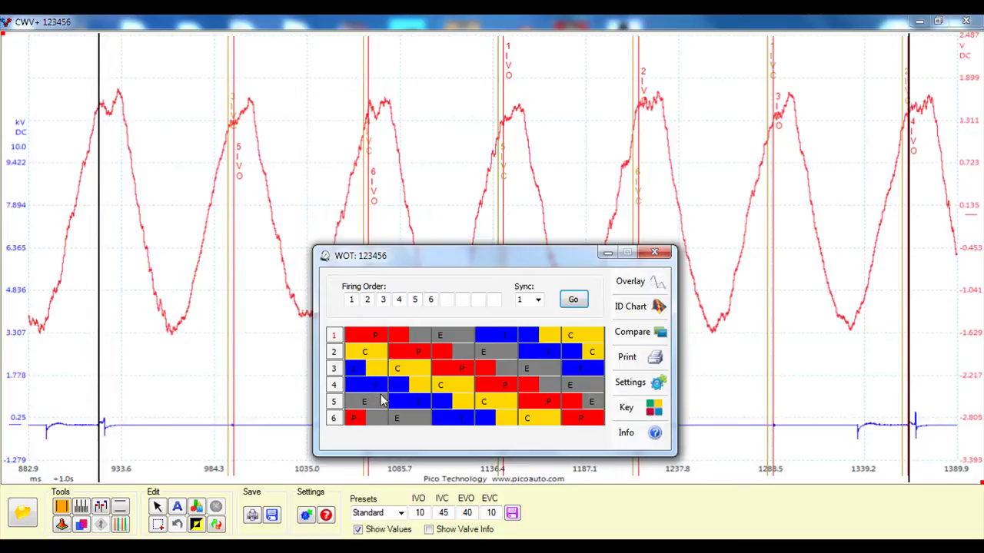
left_click(299, 201)
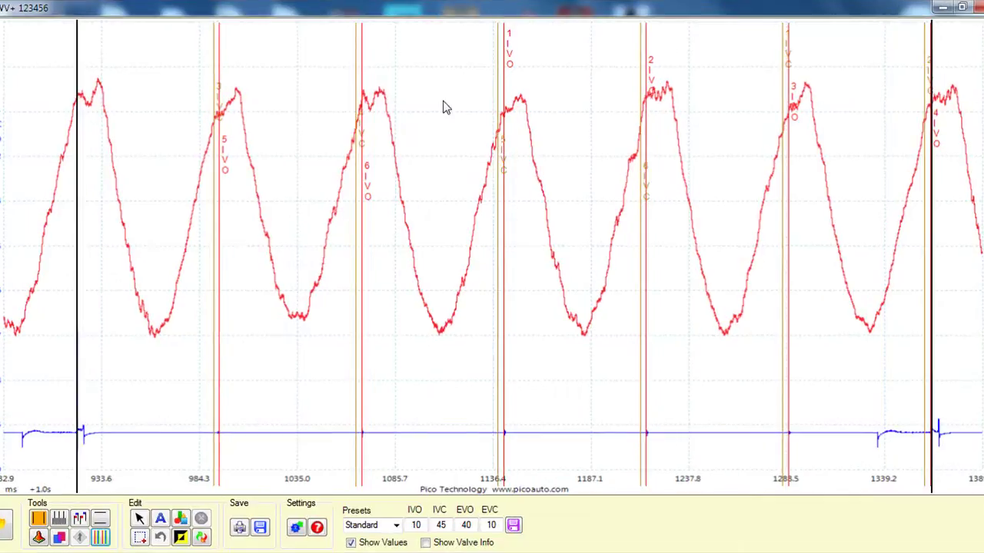
Switch the Engine Info markers from IVC to EVC alongside IVO, preview them, then clear all markers.
left_click(202, 538)
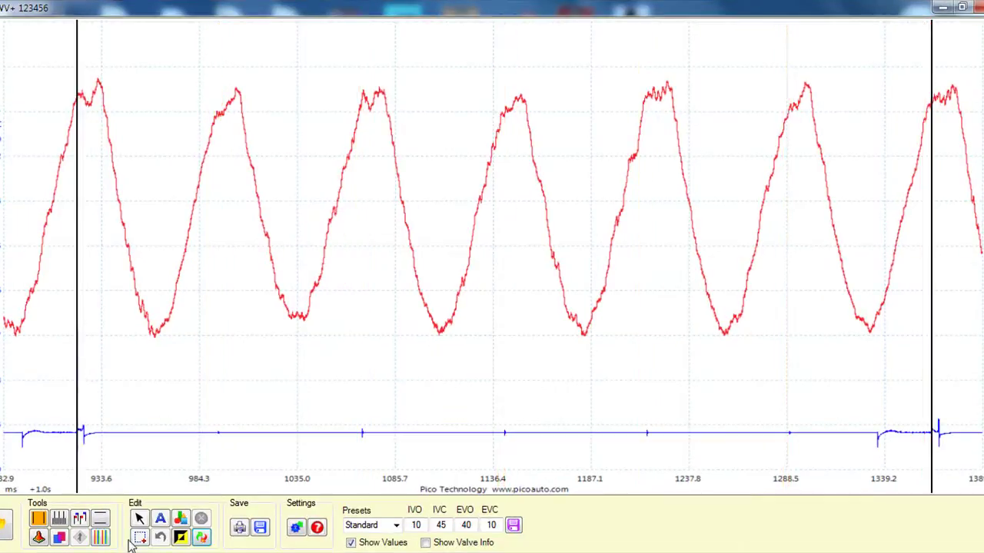
left_click(98, 536)
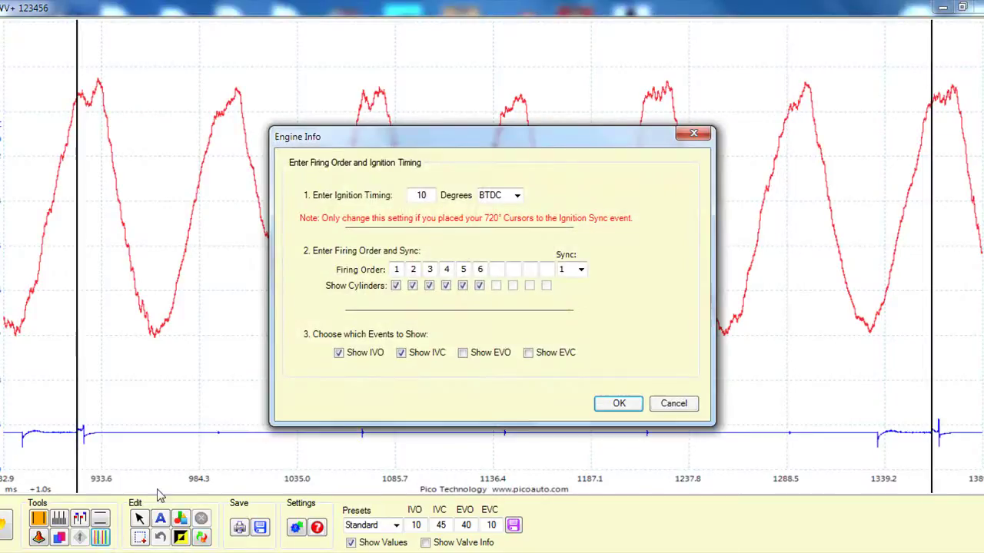
left_click(402, 353)
left_click(561, 356)
left_click(611, 405)
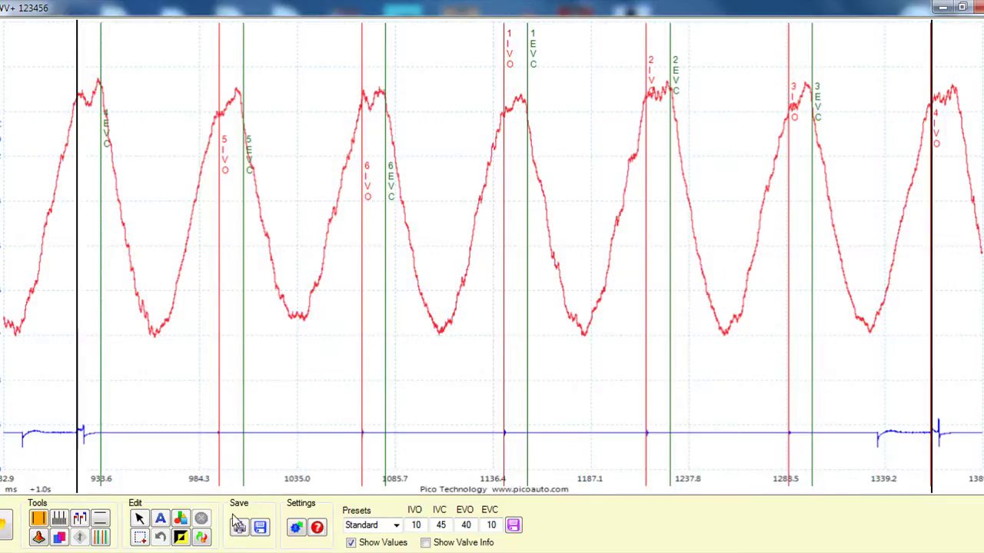
left_click(201, 538)
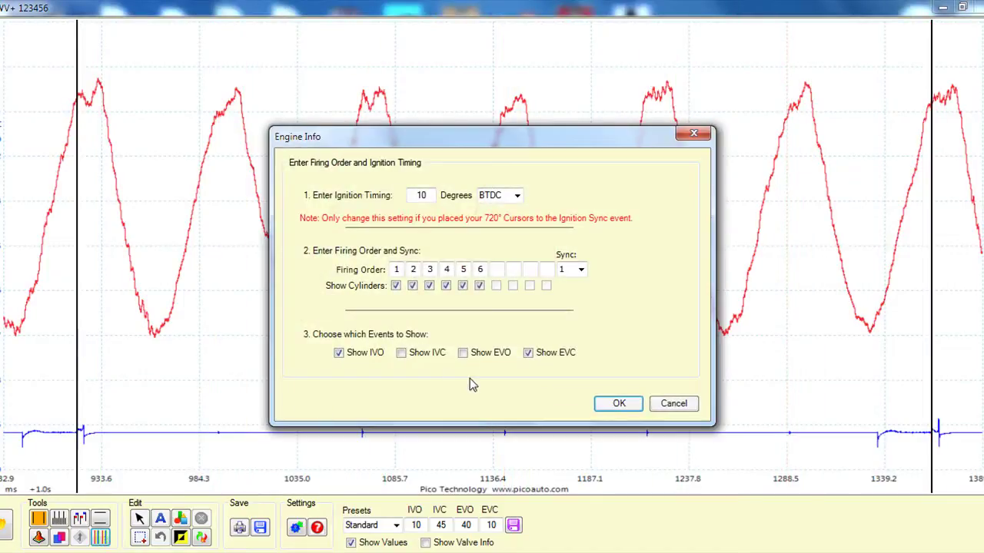
Dismiss Engine Info and load the derreck-ranger PNG from the Derreck - Ranger example folder.
key("Return")
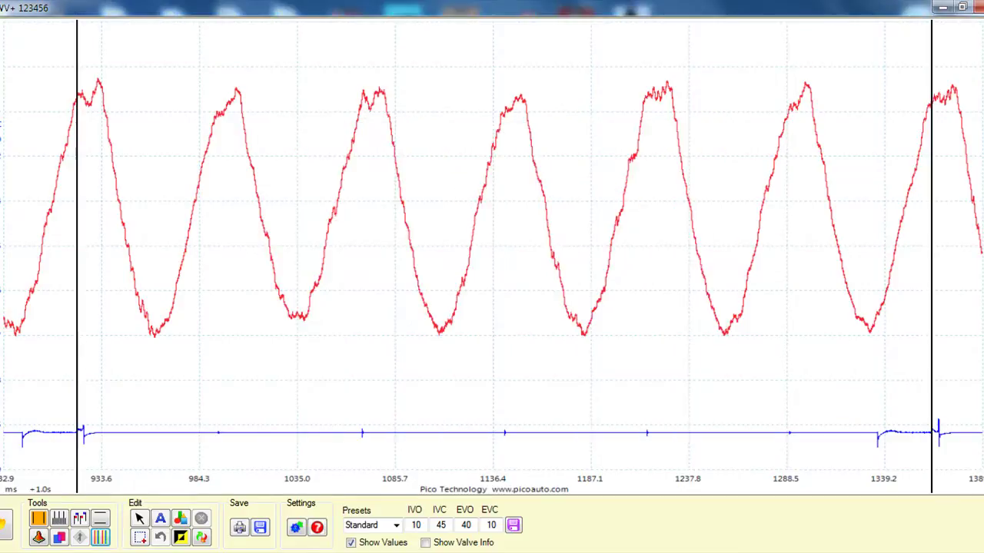
left_click(4, 527)
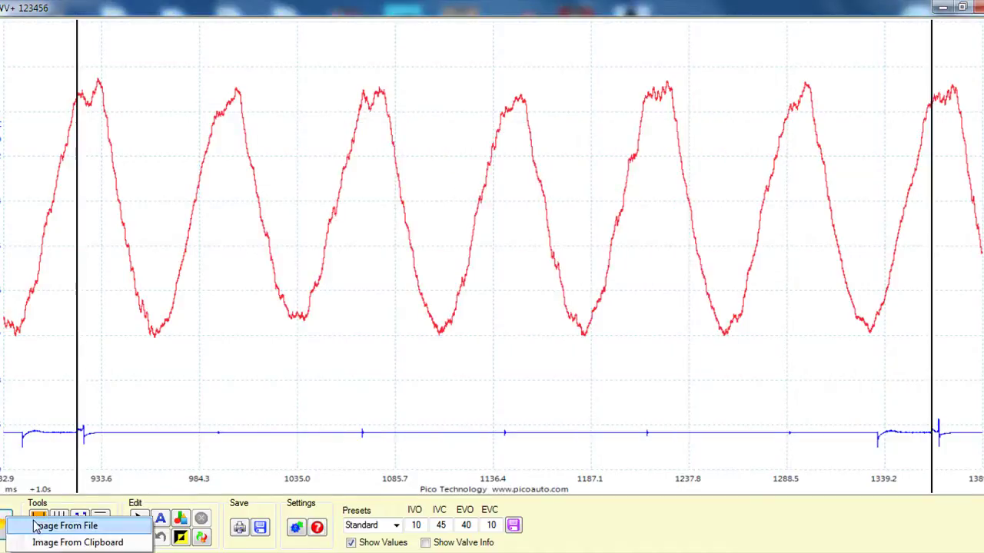
left_click(35, 526)
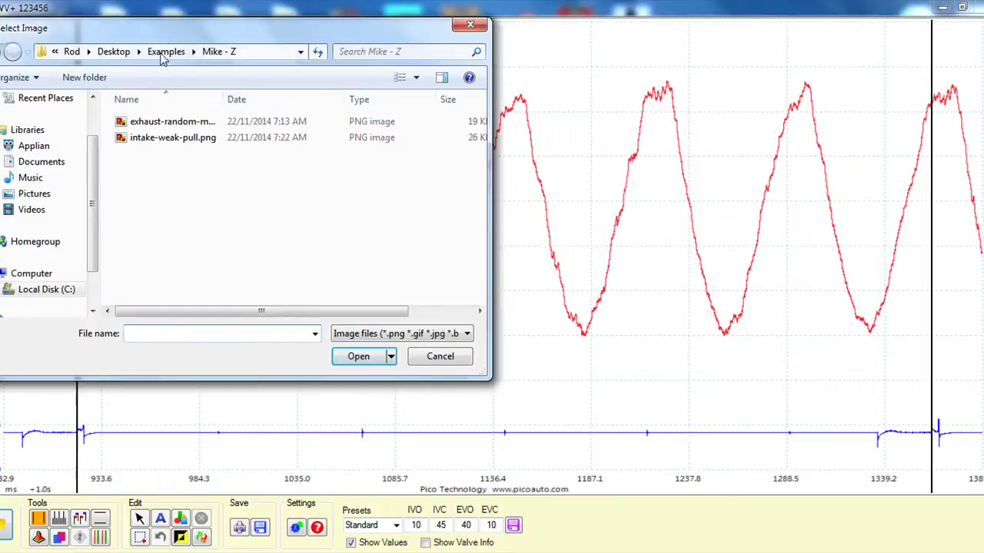
left_click(166, 52)
double_click(165, 121)
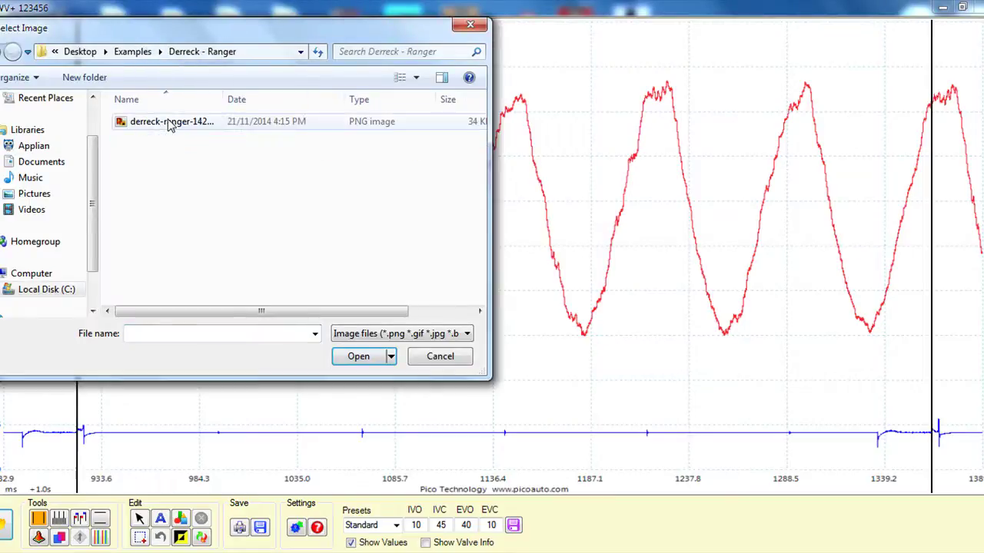
double_click(169, 121)
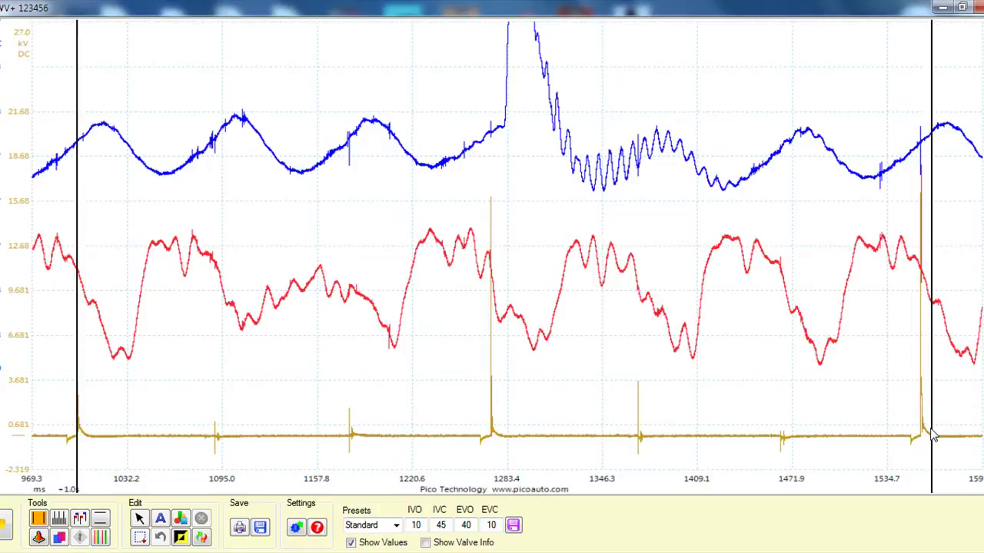
Nudge the right time cursor left and enter firing order 142536 after checking the Ranger spec notes.
left_click_drag(930, 427, 920, 435)
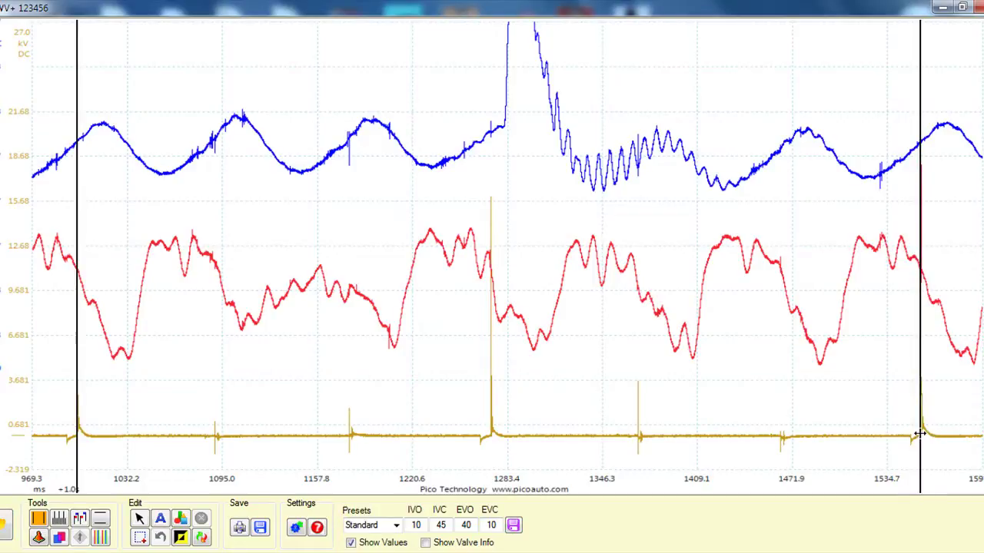
left_click(101, 537)
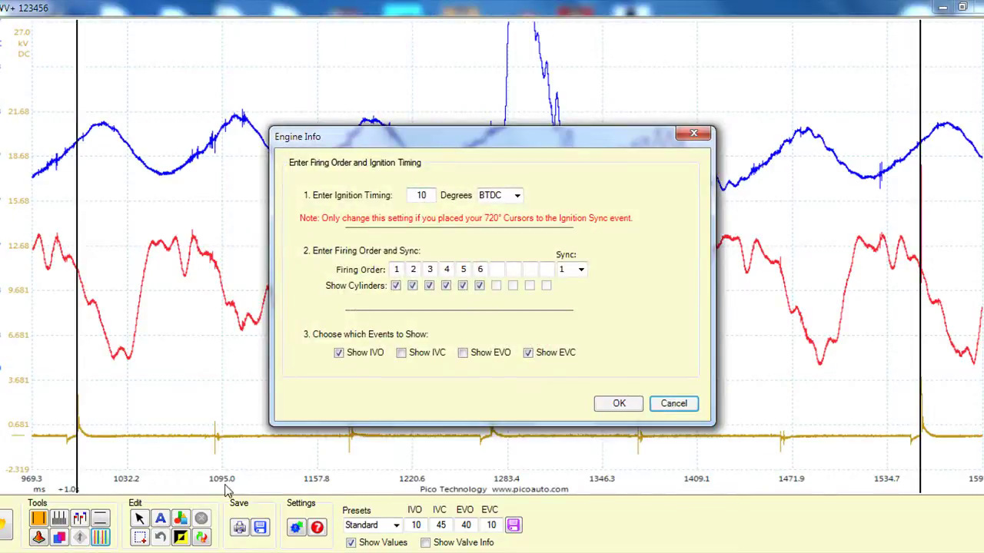
mouse_move(163, 552)
left_click(92, 518)
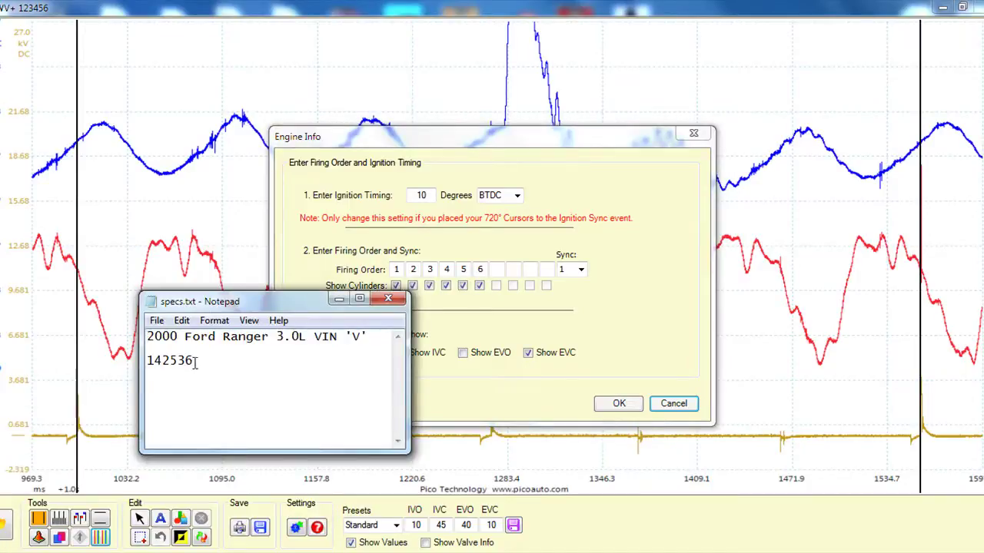
left_click(396, 271)
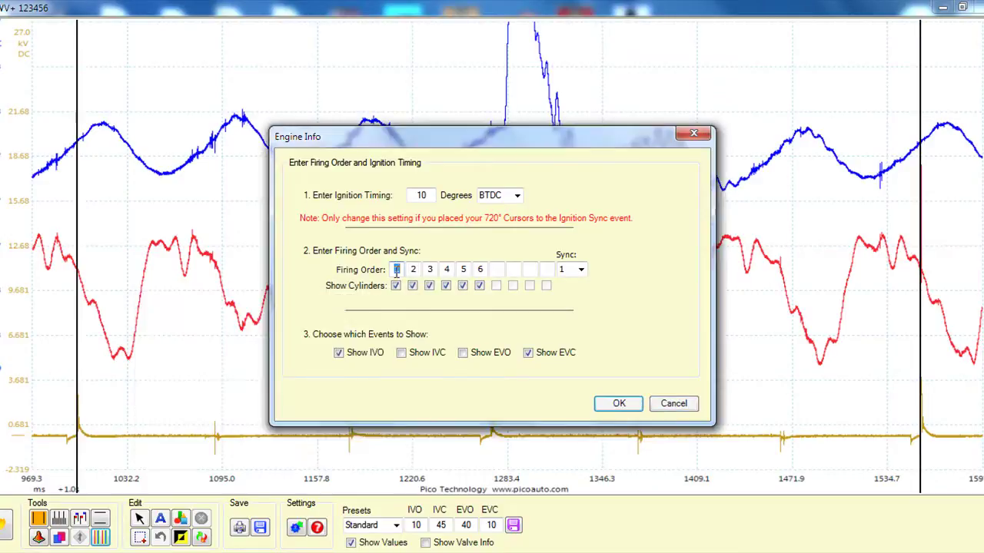
type("142536")
Sync on cylinder 2 and show EVO events instead of EVC alongside IVO.
left_click(582, 270)
left_click(577, 295)
left_click(339, 352)
left_click(528, 353)
Apply the engine settings to mark IVO/EVO per cylinder, close the 123456 chart, then clear the markers.
left_click(606, 405)
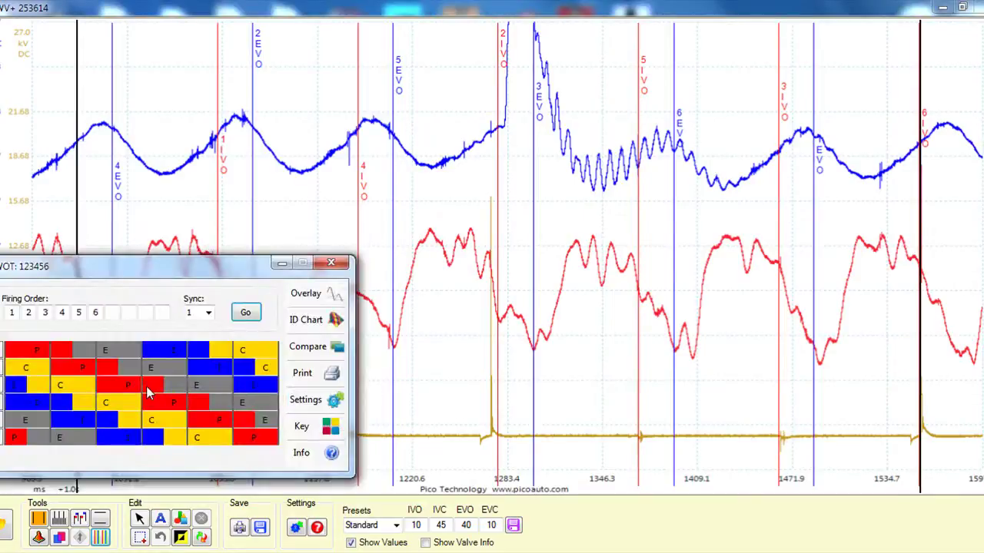
left_click(339, 263)
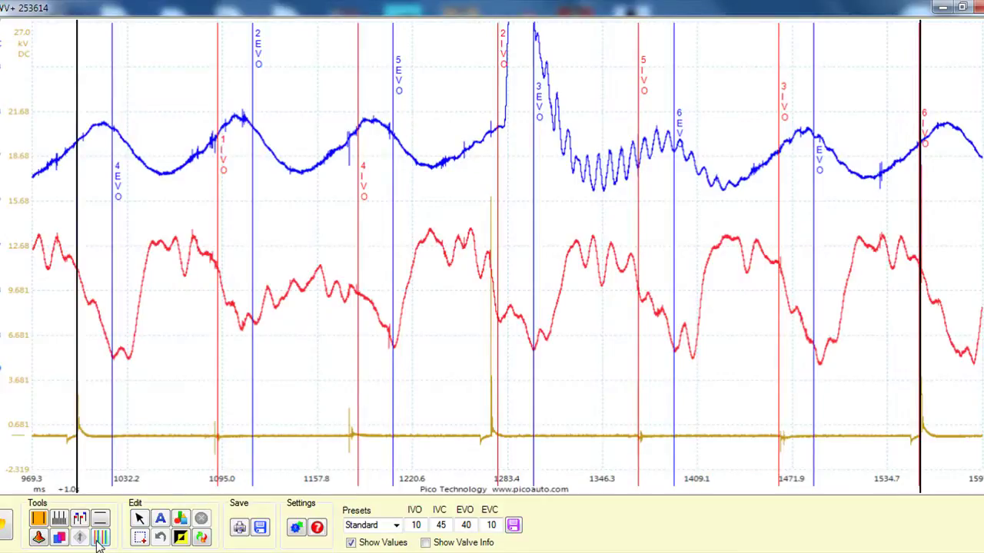
left_click(200, 537)
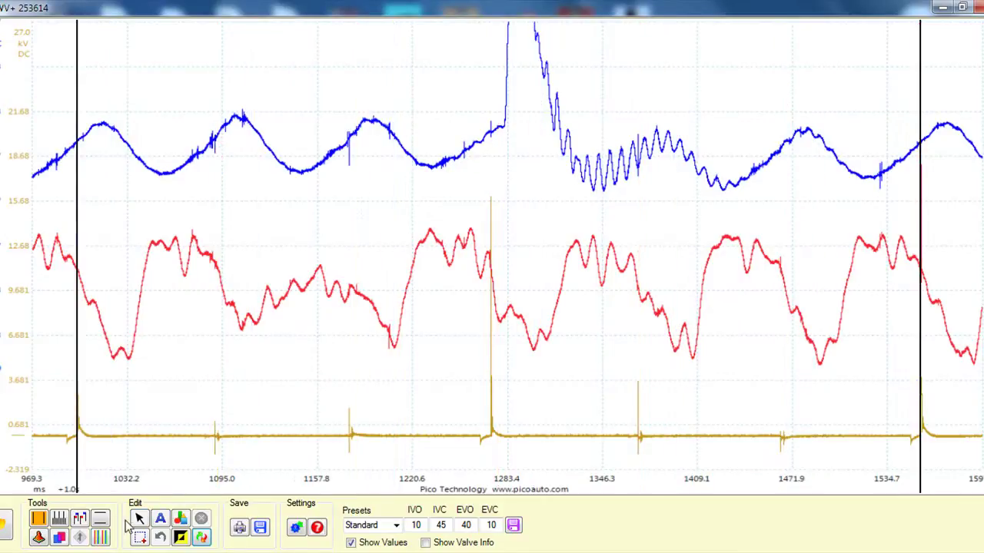
Overlay Standard-preset IVO, IVC, EVO and EVC cam-timing flags, then reopen Engine Info.
left_click(83, 521)
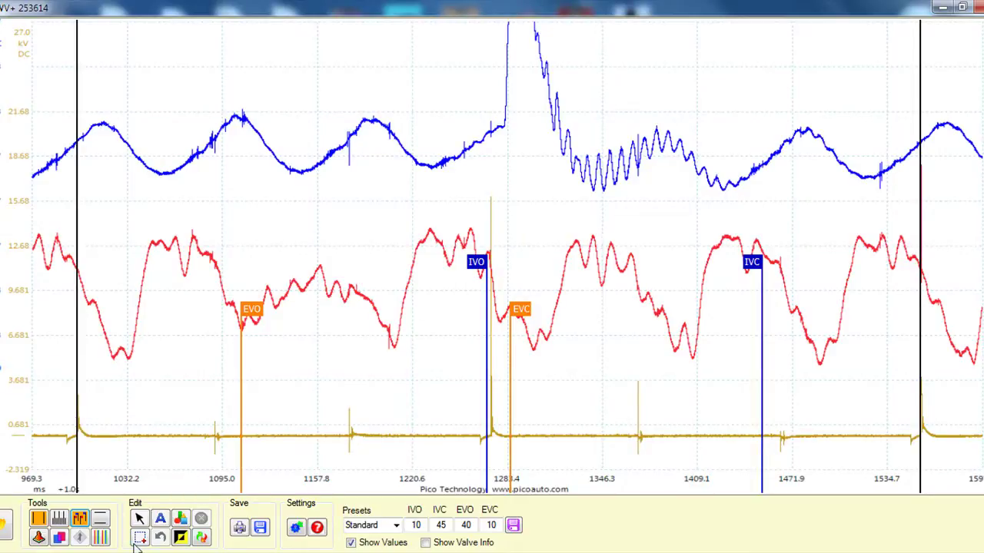
left_click(101, 537)
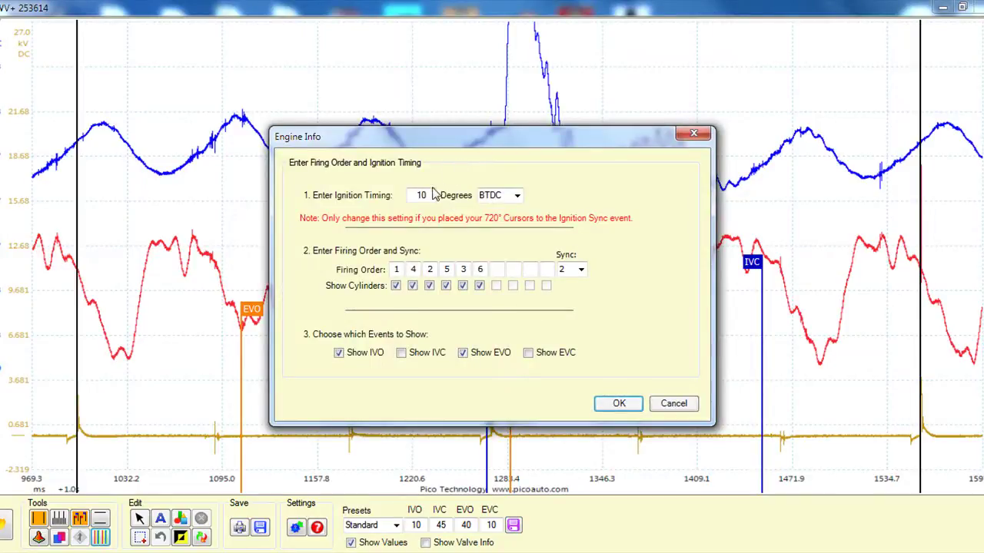
Keep BTDC timing, hide cylinders 1, 4, 5, 3 and 6, and apply to show only cylinder 2 markers.
left_click(517, 196)
left_click(557, 192)
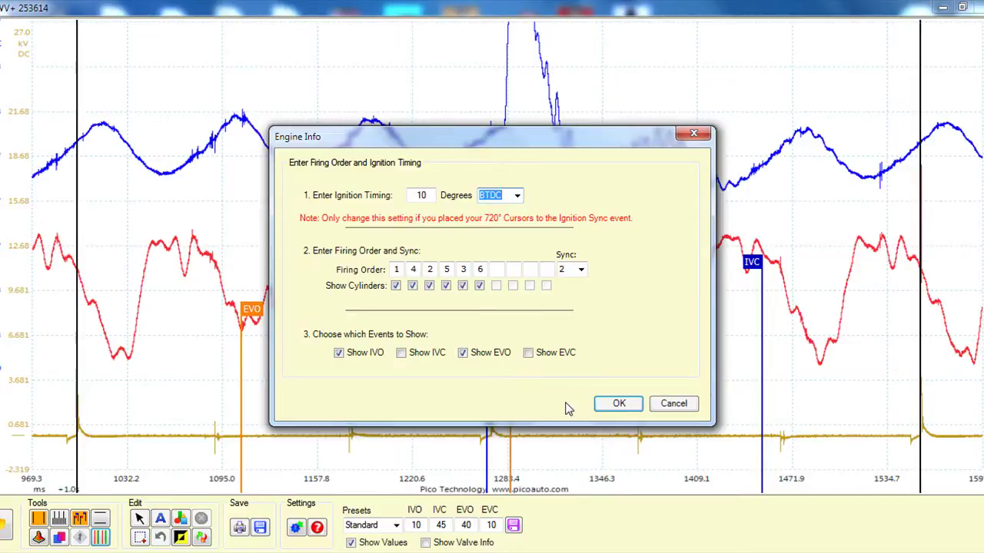
left_click(396, 289)
left_click(413, 287)
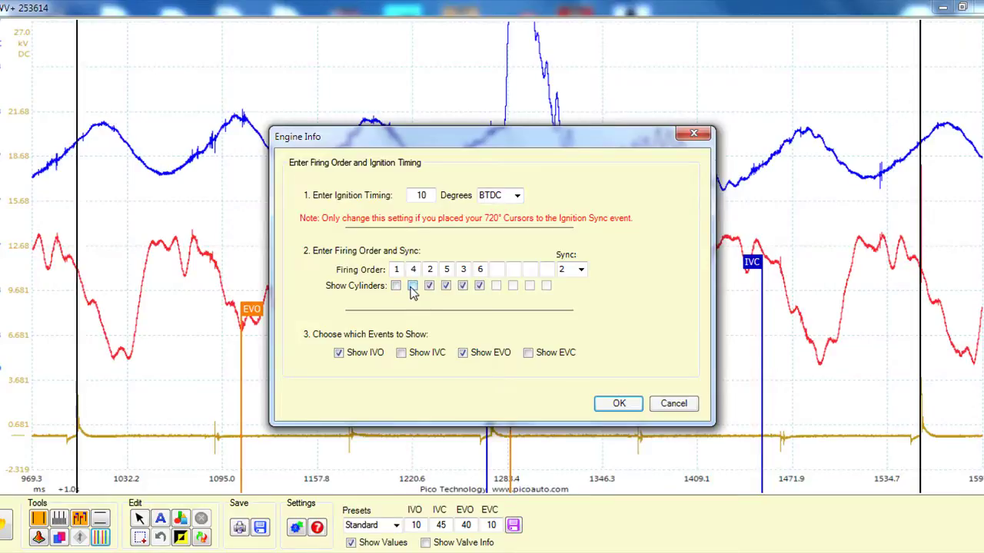
left_click(446, 288)
left_click(463, 288)
left_click(479, 288)
left_click(617, 404)
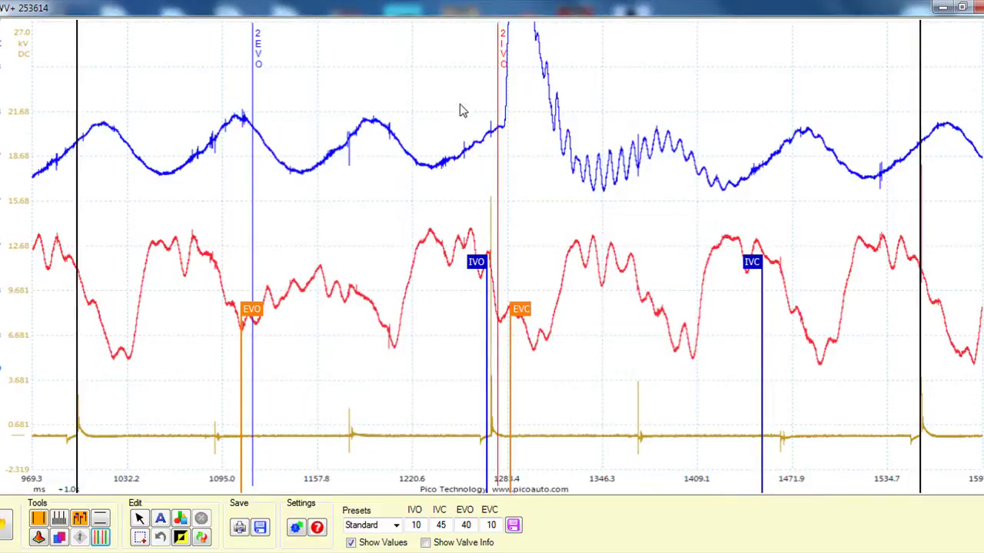
Add cylinder 6 IVO/EVO markers beside cylinder 2, then clear all markers and cam-timing flags.
left_click(100, 538)
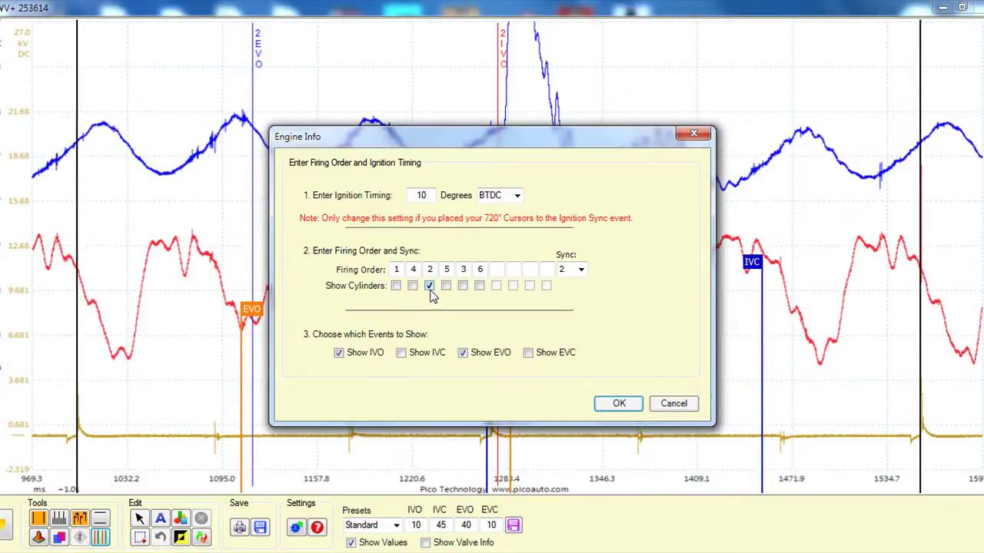
left_click(480, 286)
left_click(617, 404)
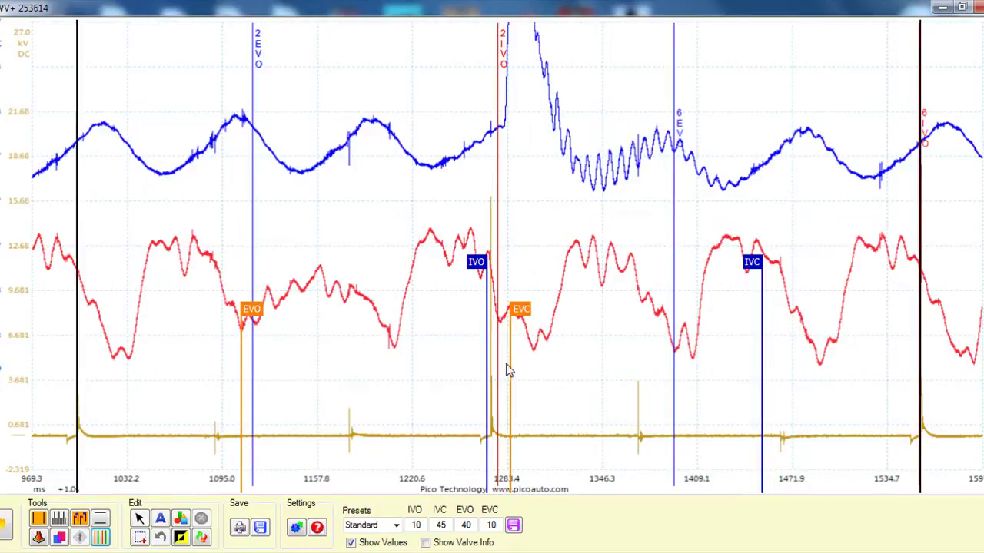
left_click(202, 538)
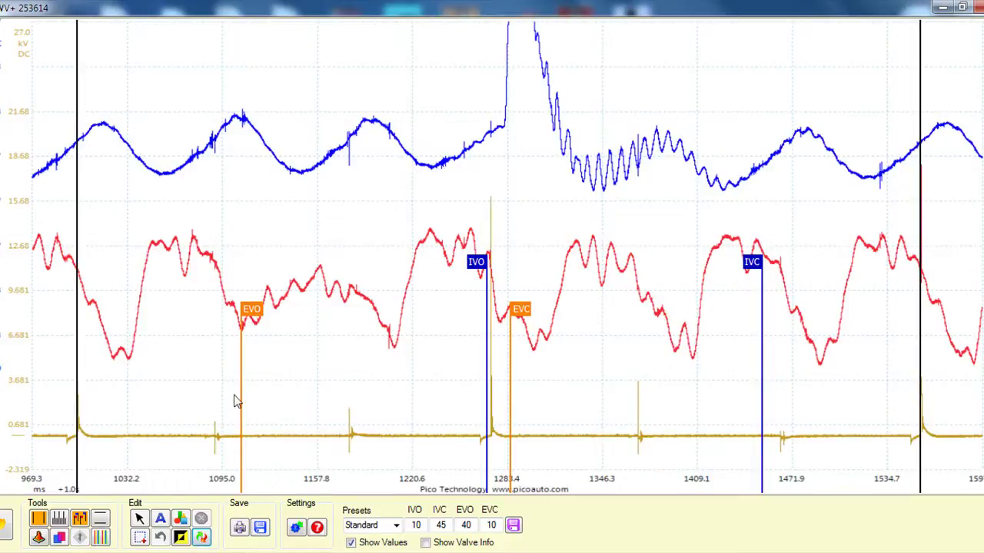
left_click(79, 519)
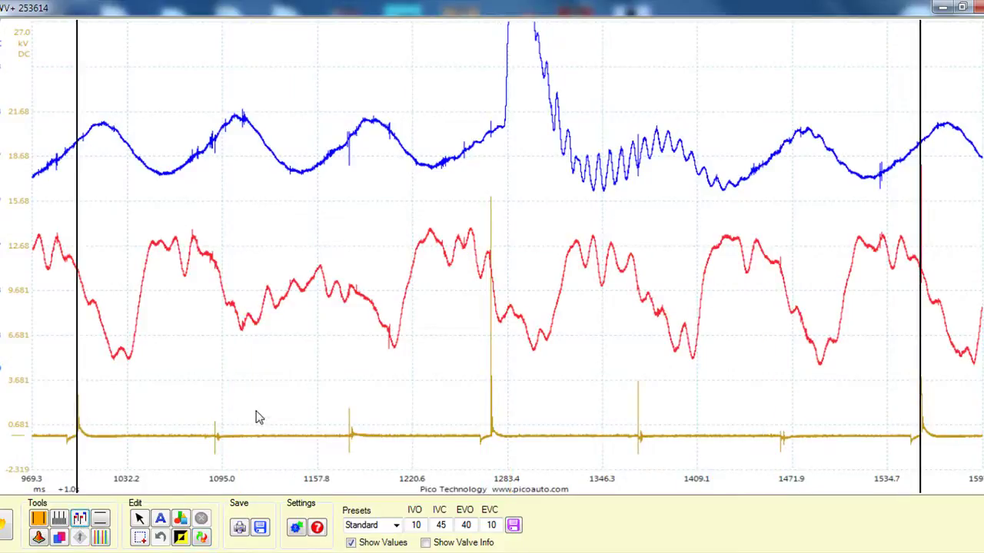